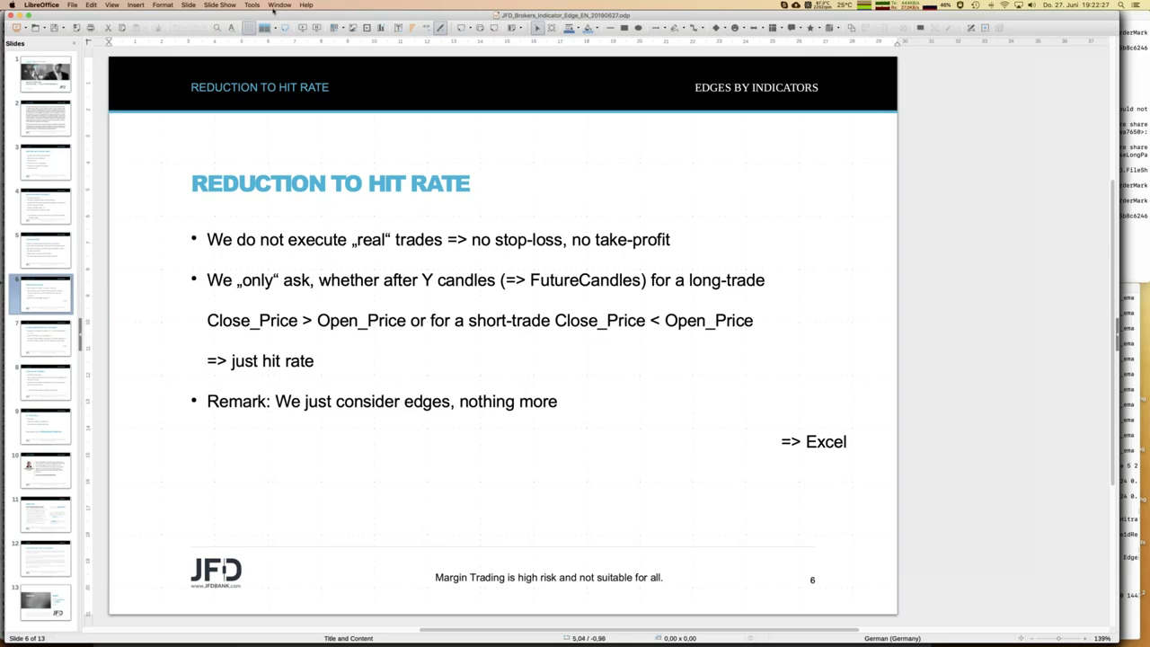
Switch to the AUDCAD_H1_RSI_PredictivePower.ods spreadsheet and set its zoom to 110%.
left_click(281, 6)
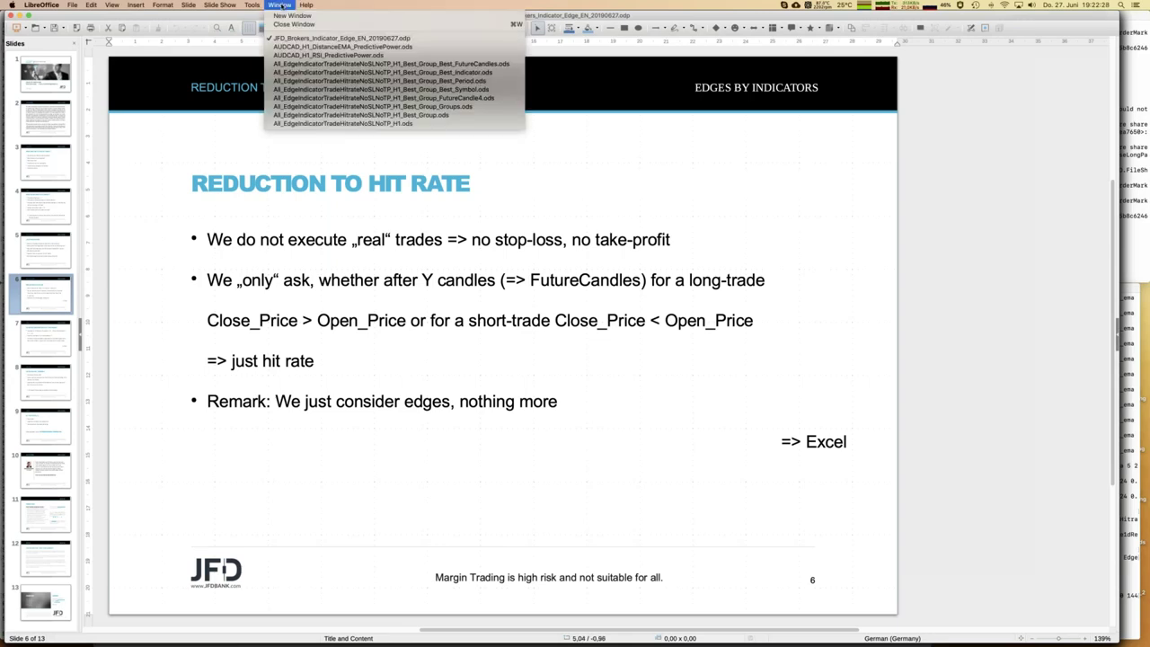
left_click(319, 57)
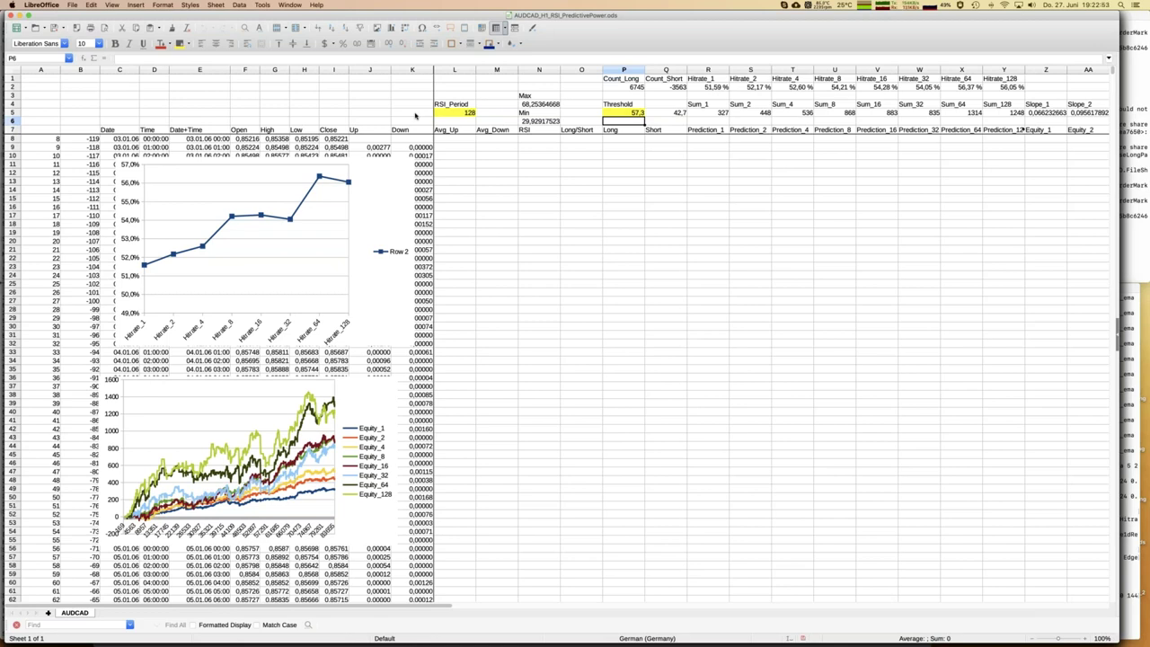
left_click(1083, 638)
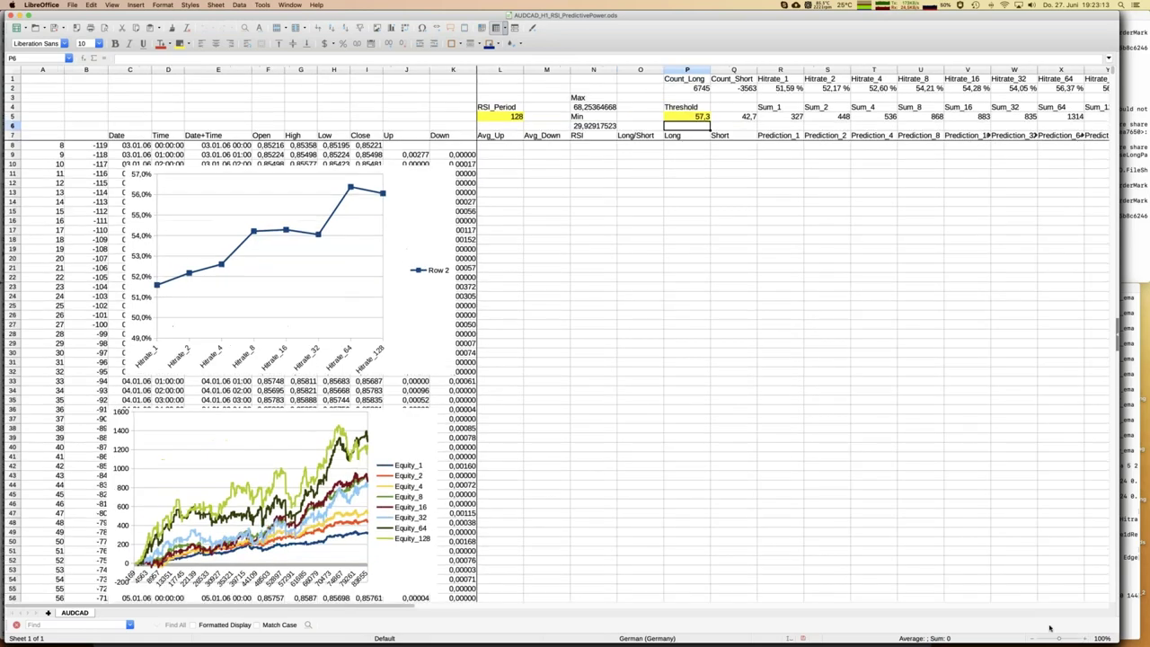
Examine the Date and Time column headers and the combined Date+Time formula in cell E8.
left_click(133, 137)
left_click(170, 138)
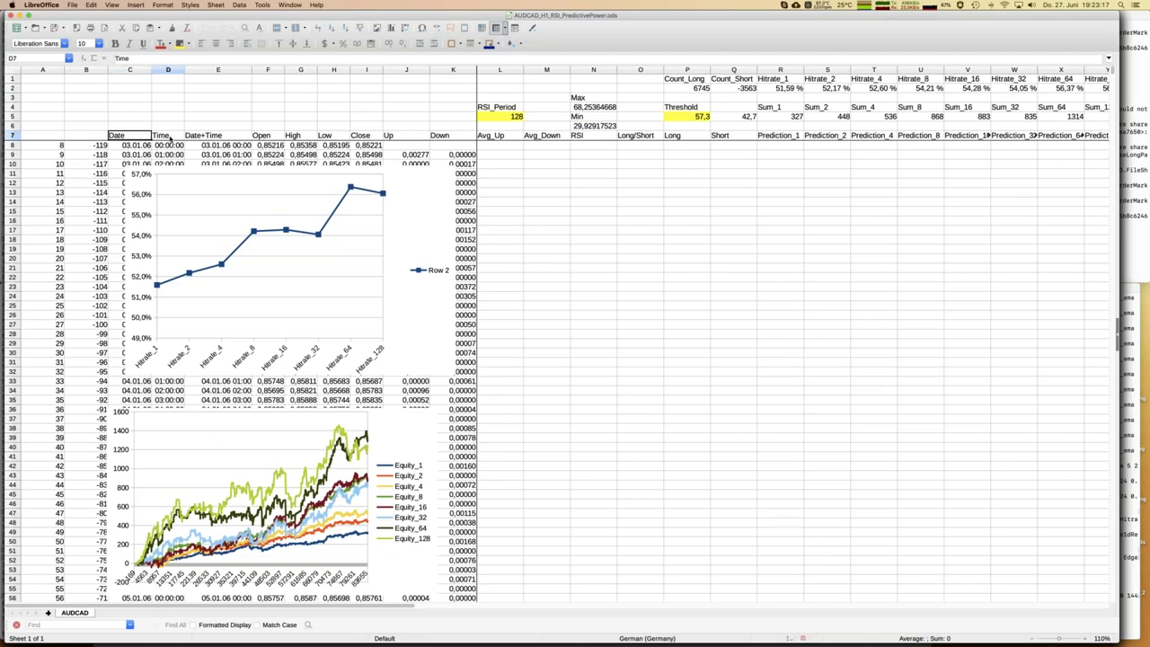
left_click(217, 147)
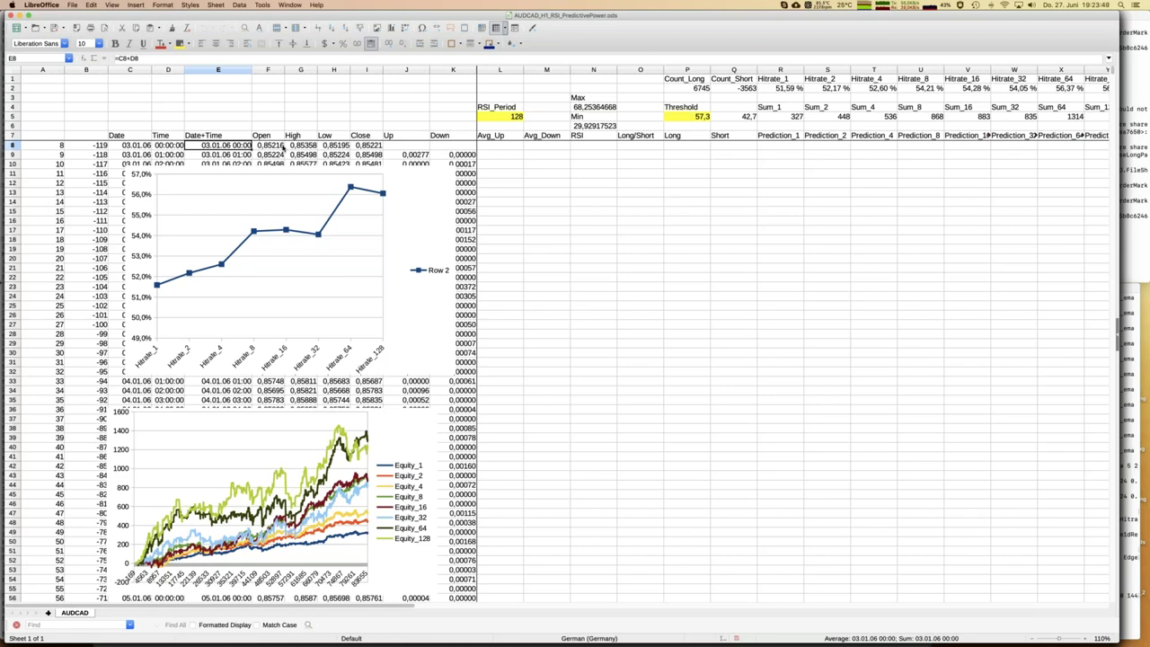
Go from the RSI_Period label in L4 down column L to the first calculated Avg_Up value.
left_click(502, 107)
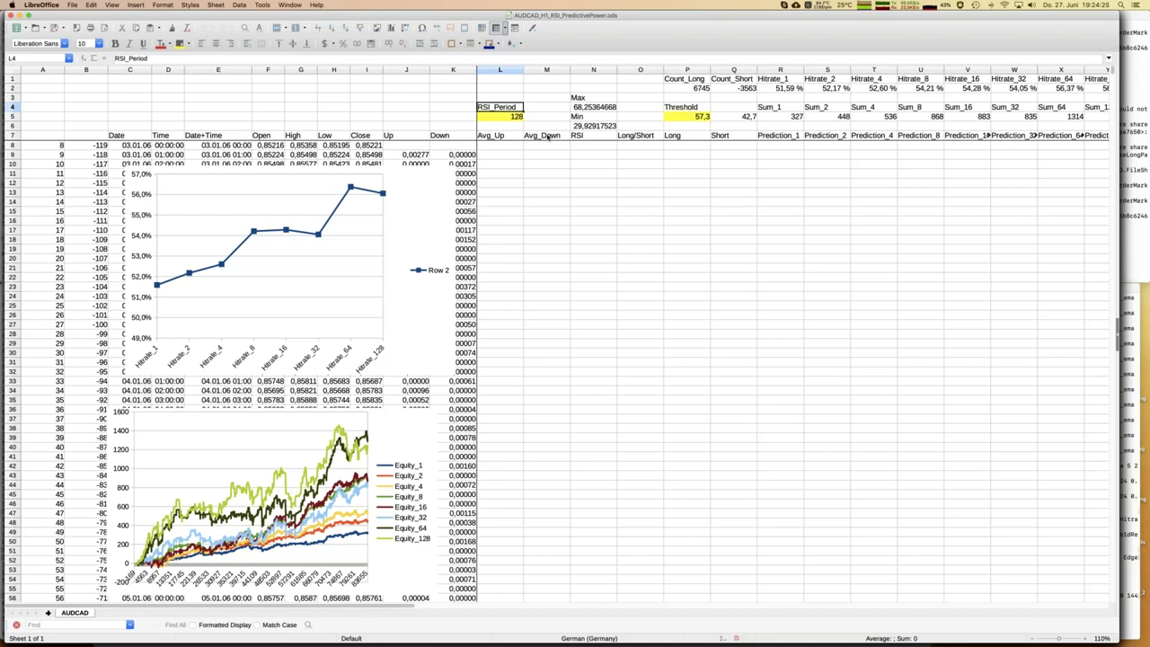
key("Down")
key("Down")
key("Down")
key("Down")
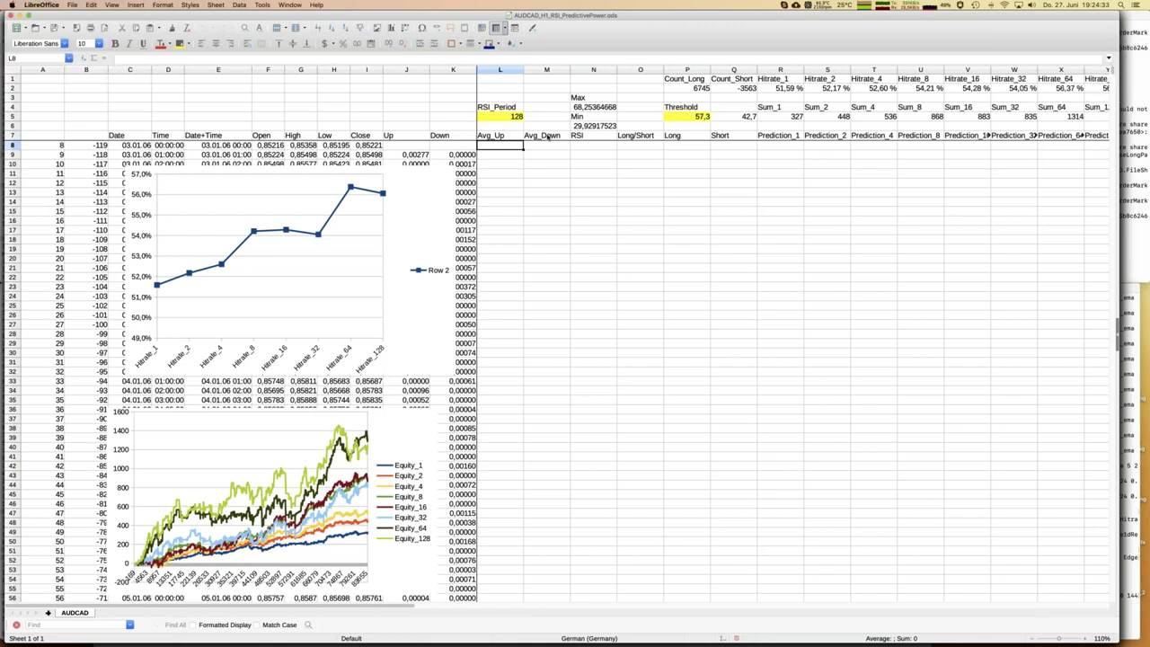
key("ctrl+Down")
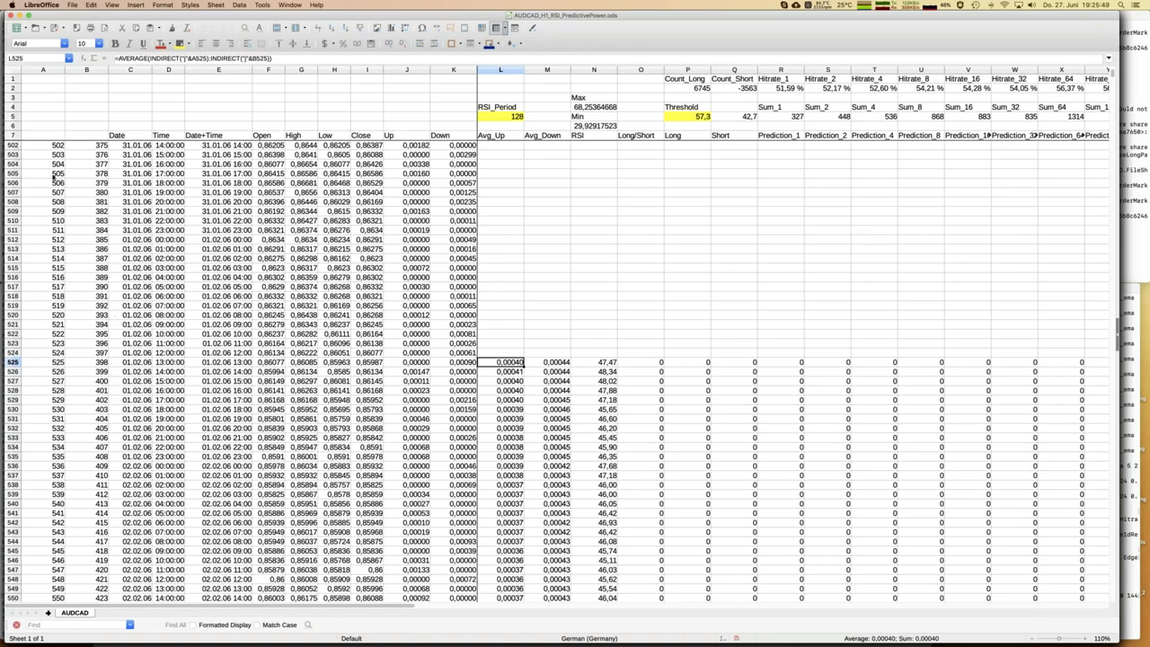
Examine the row-index formulas in A525 and B525 and how the Avg_Up formula in L525 references them.
left_click(53, 364)
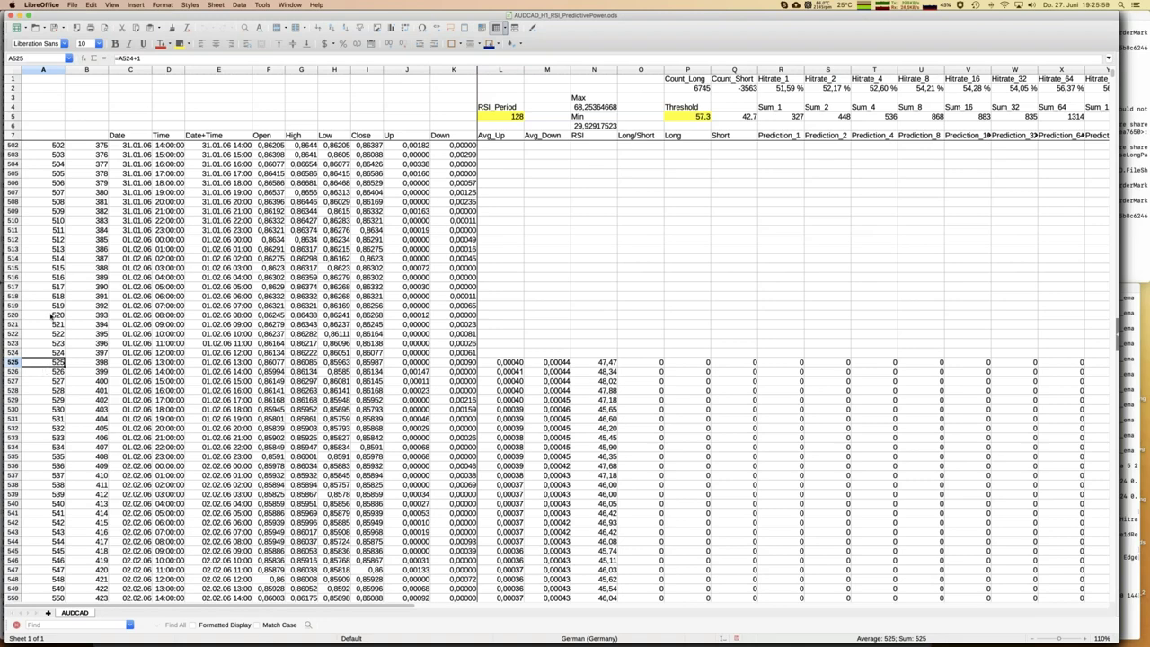
left_click(103, 364)
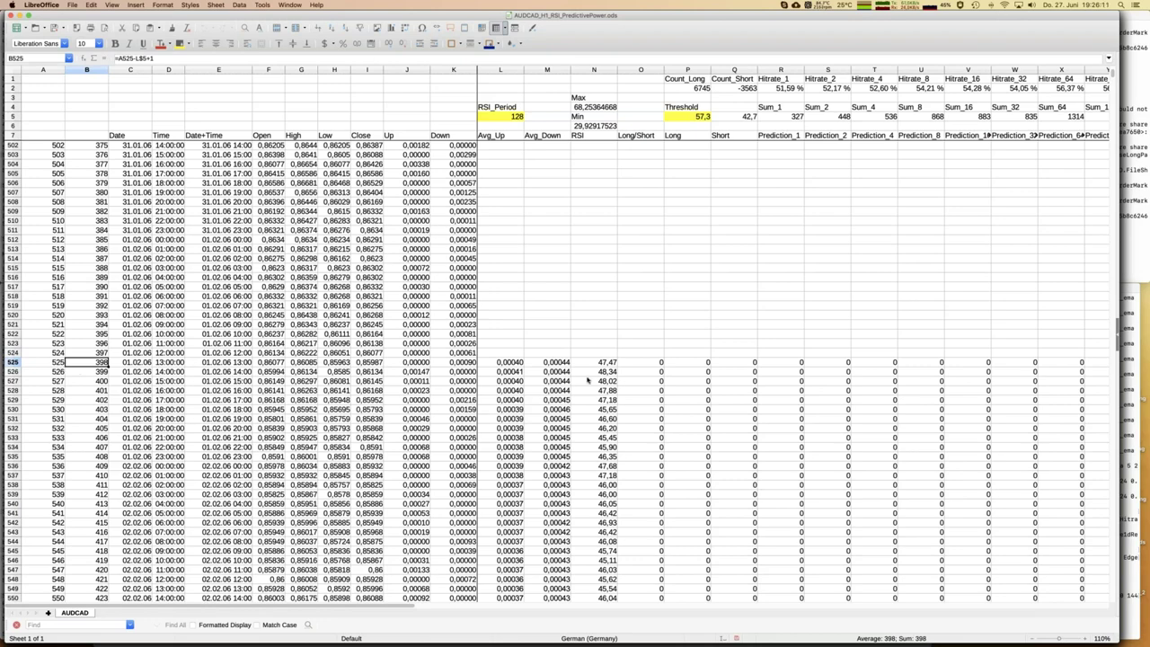
left_click(512, 363)
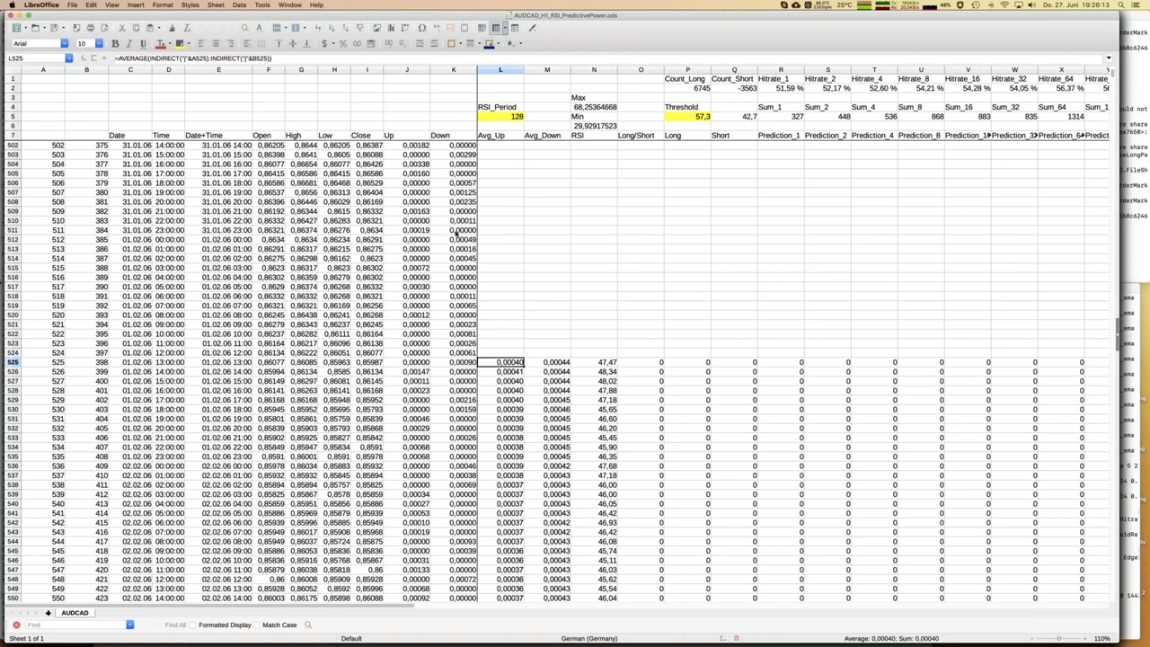
left_click(284, 57)
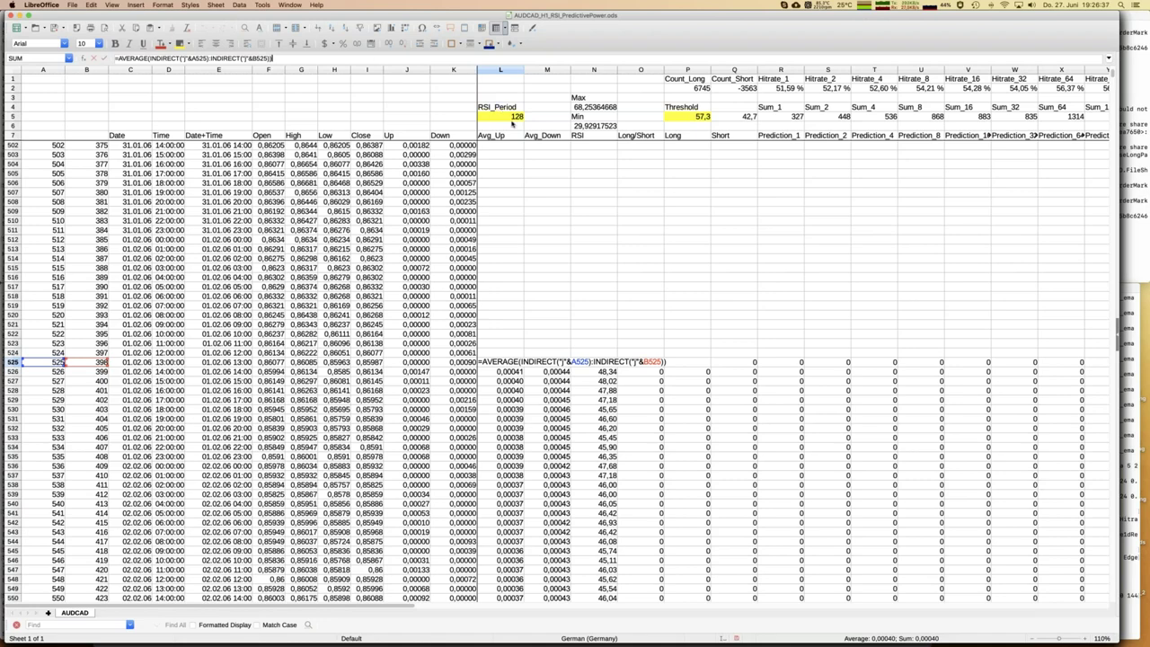
key("Return")
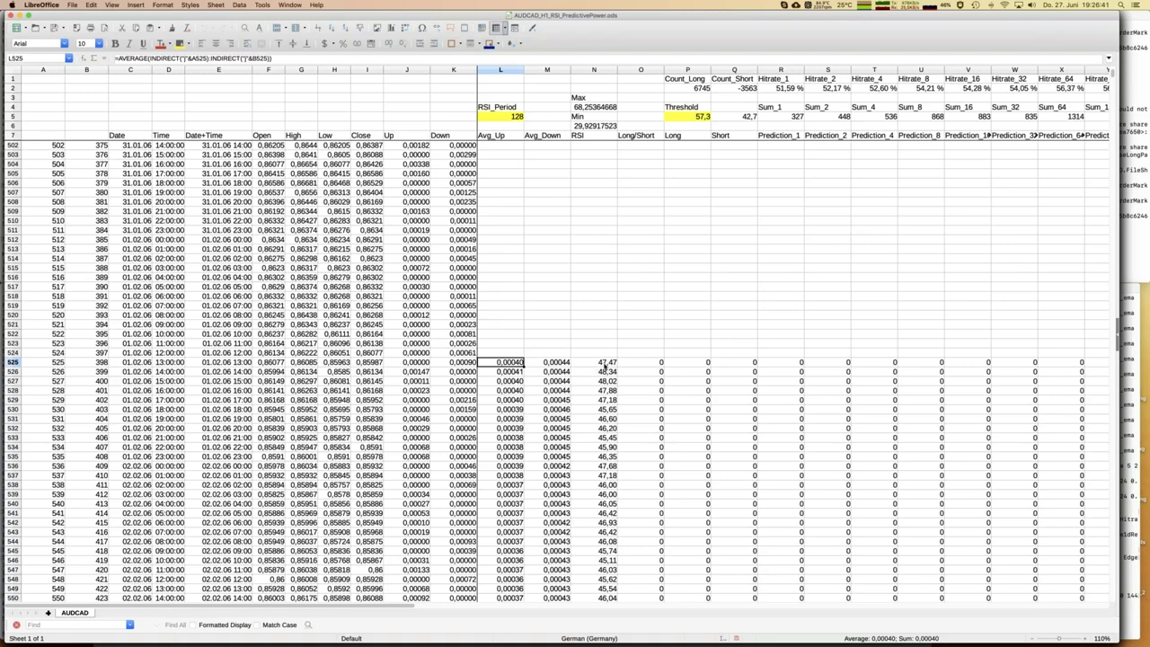
Examine the RSI and Long/Short formulas in row 525 and the Short threshold formula in Q5.
left_click(606, 364)
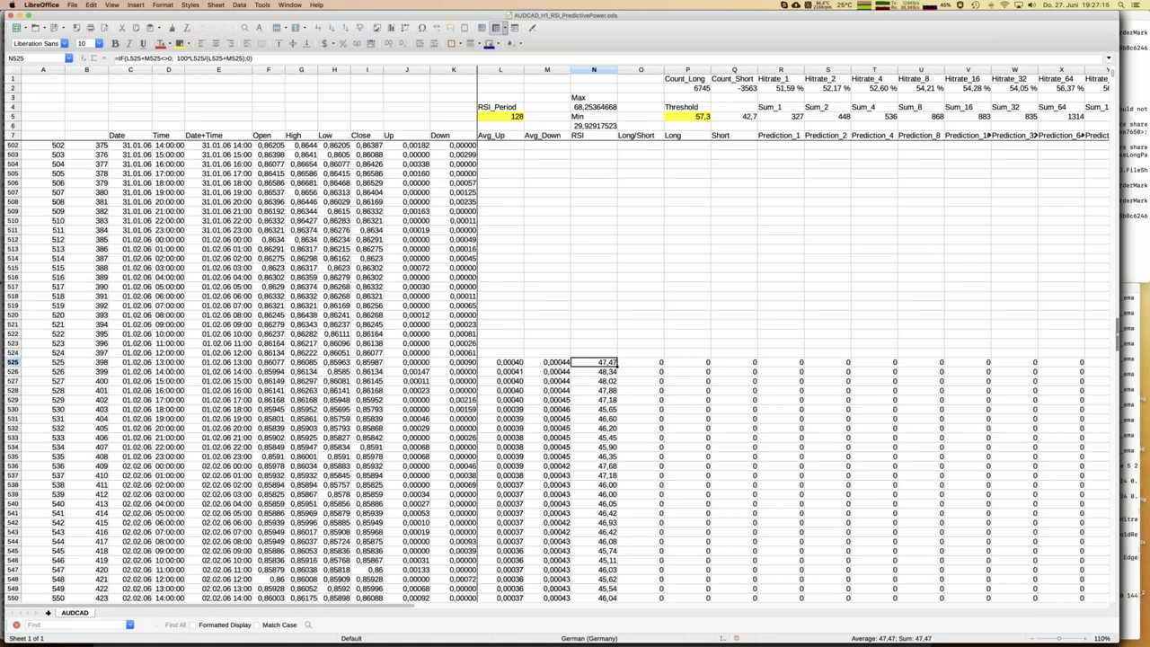
left_click(649, 362)
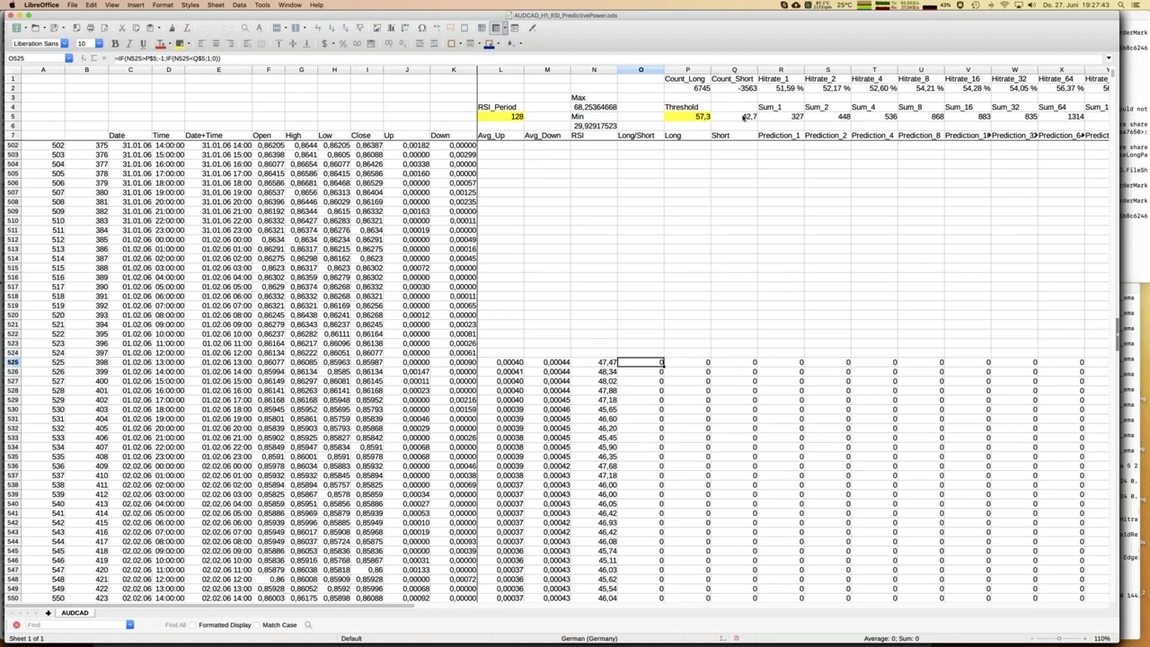
left_click(744, 118)
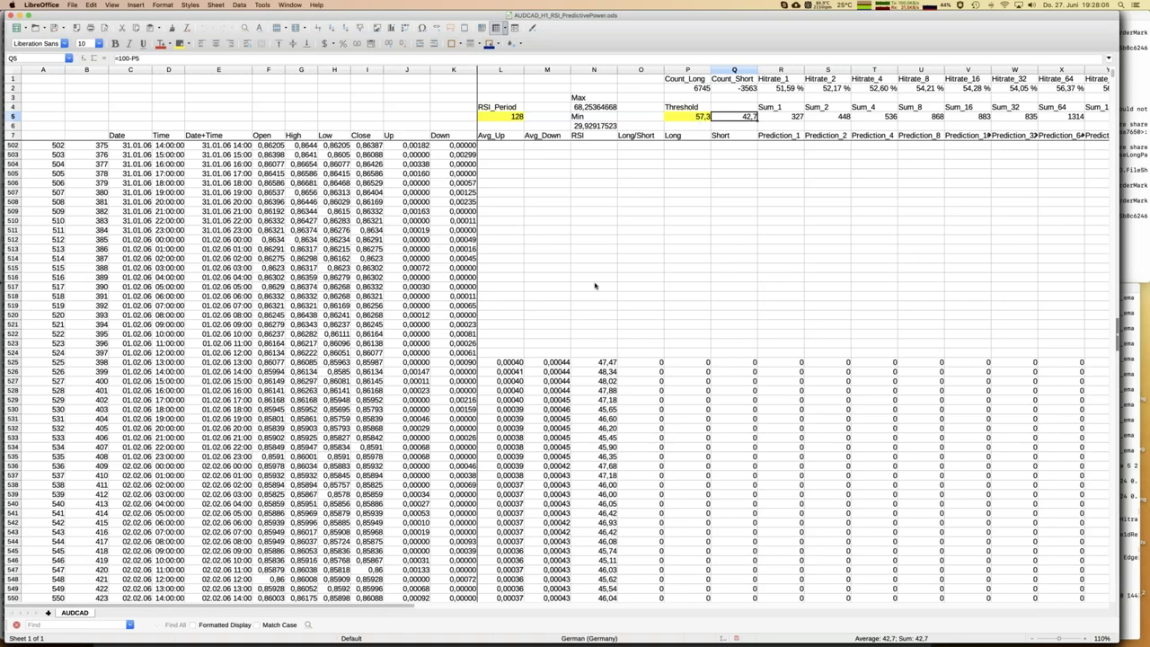
Move down the RSI column from N525 to the first signal in row 681 and inspect its Long/Short formula.
left_click(600, 364)
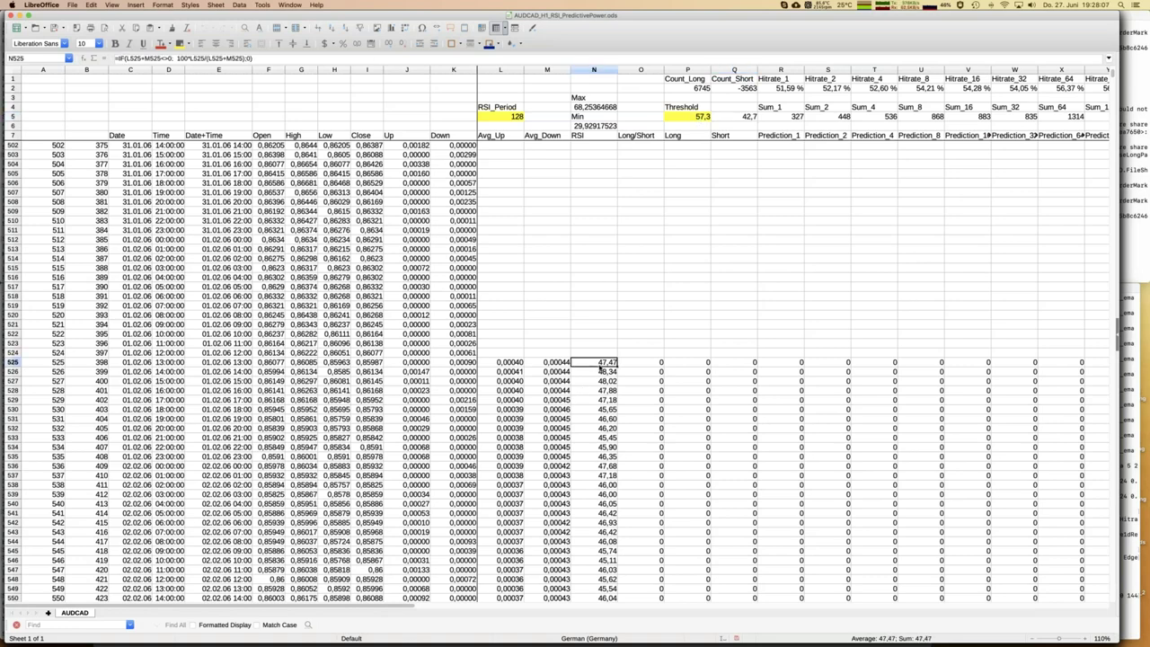
key("Page_Down")
key("Page_Down")
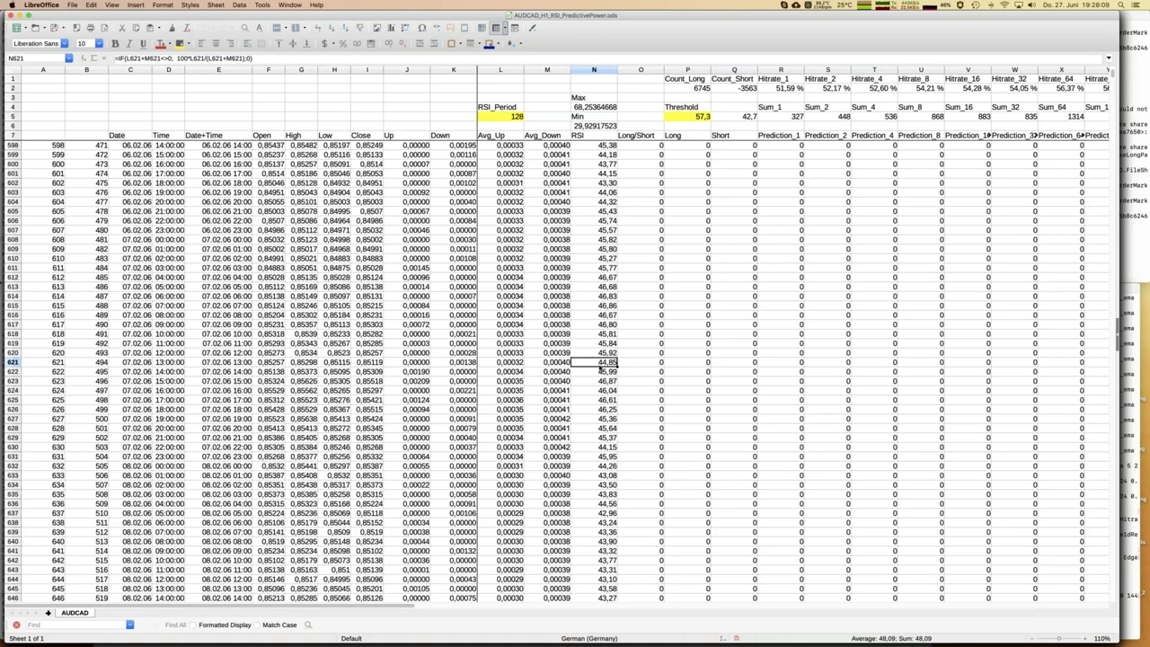
key("Page_Down")
key("Down")
key("Down")
key("Down")
key("Down")
key("Down")
key("Down")
key("Down")
key("Down")
key("Down")
key("Down")
key("Down")
key("Down")
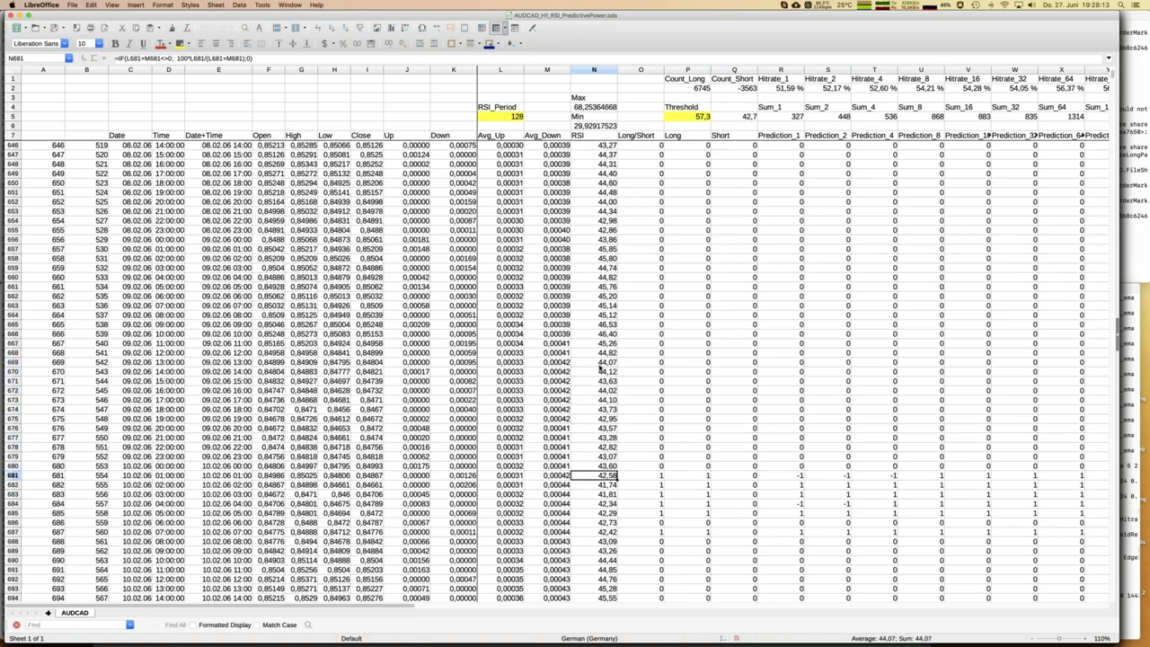
key("Right")
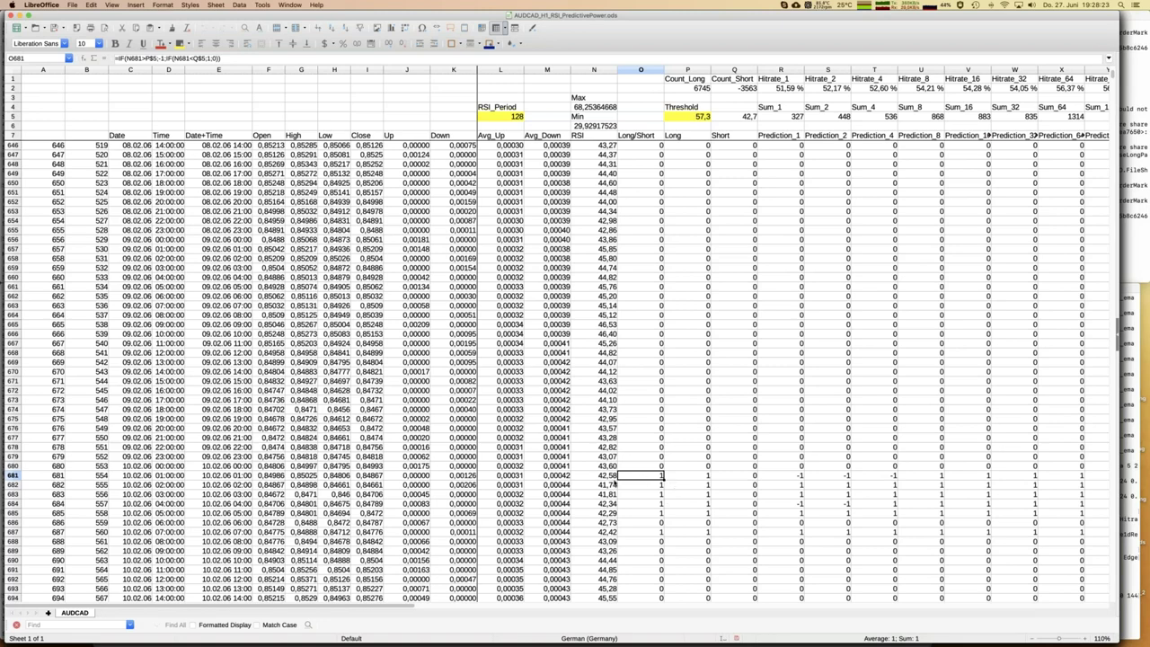
Examine the cell references in the Prediction_1 and Prediction_2 formulas of row 681, ending on Prediction_4.
left_click(775, 477)
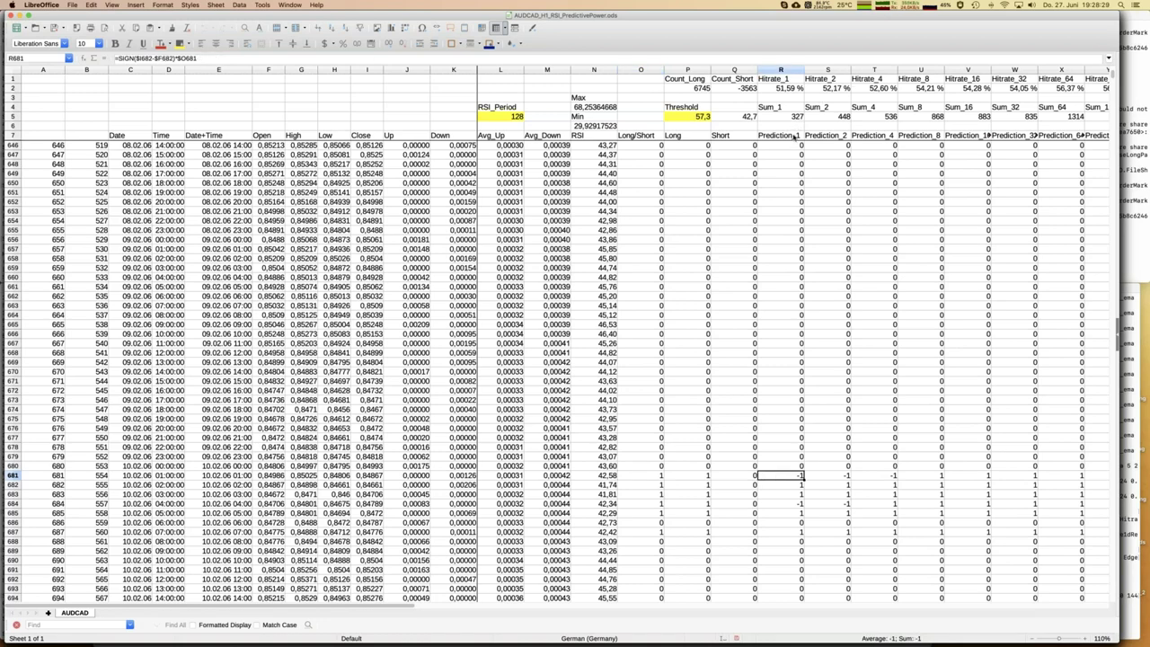
left_click(213, 57)
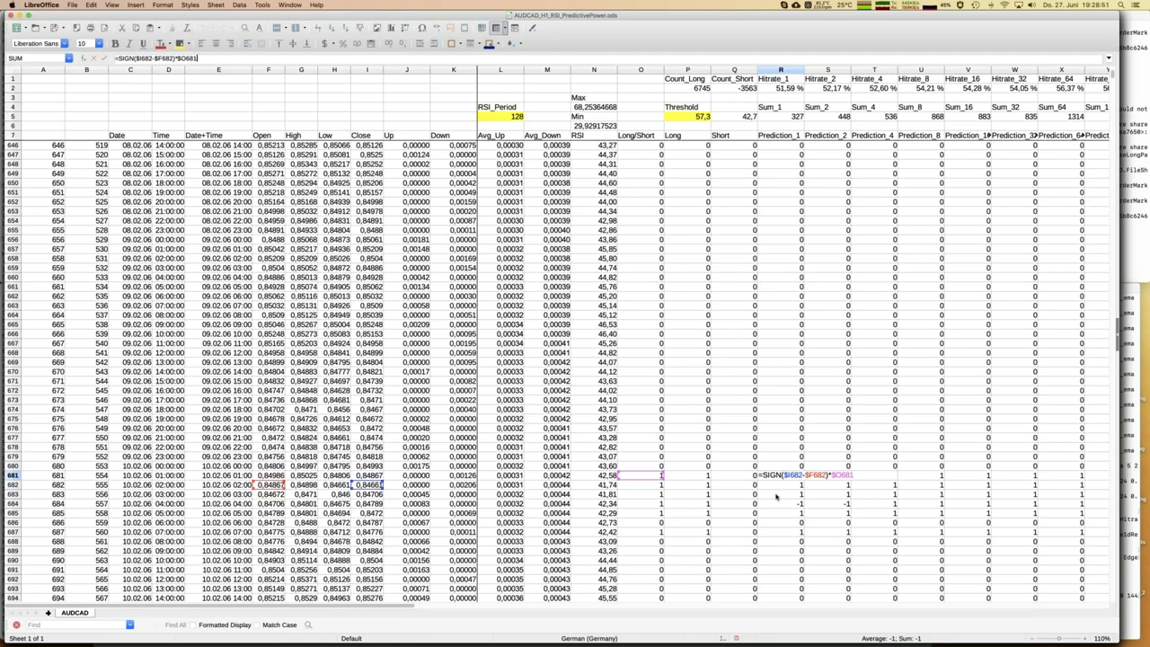
key("Return")
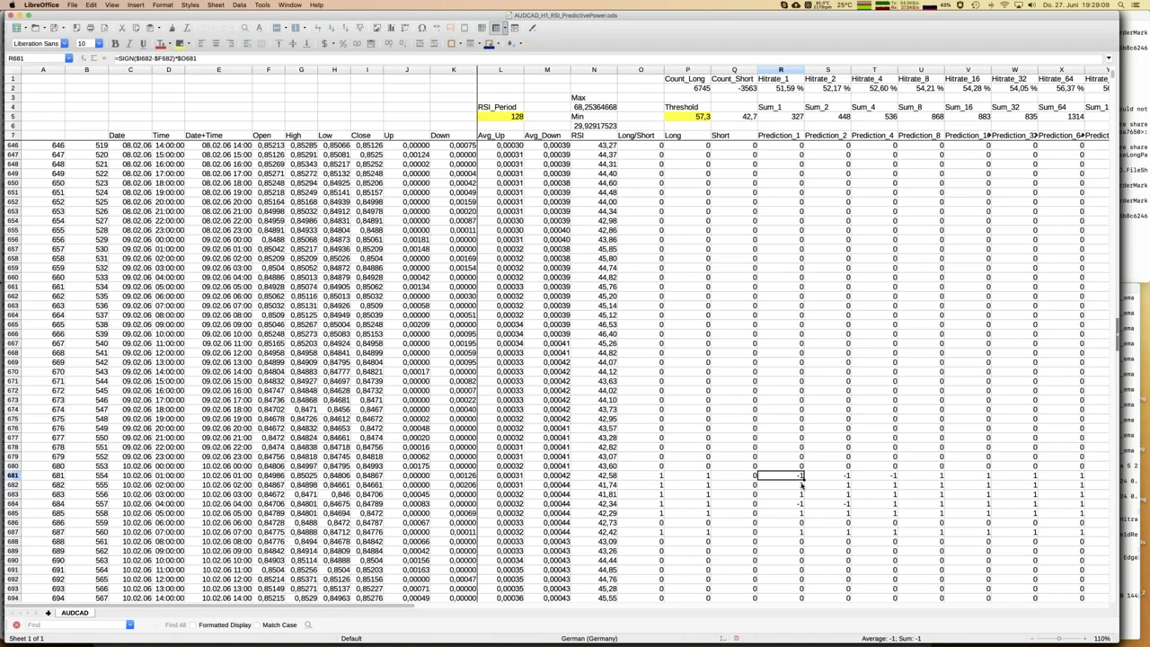
key("Right")
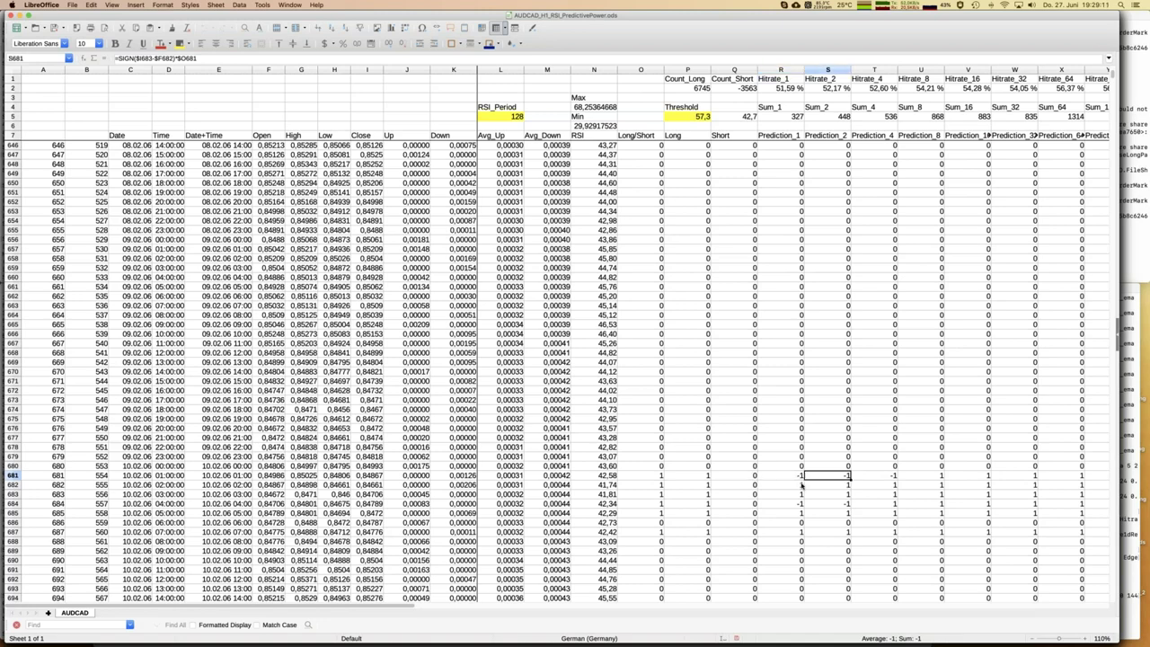
left_click(205, 56)
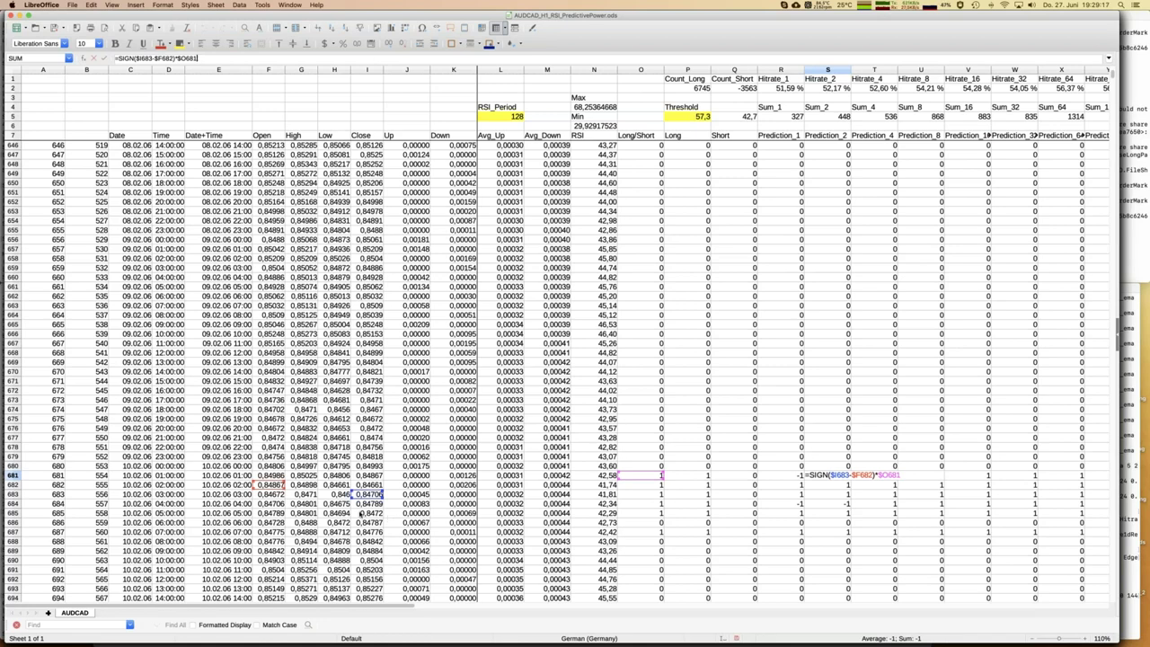
key("Tab")
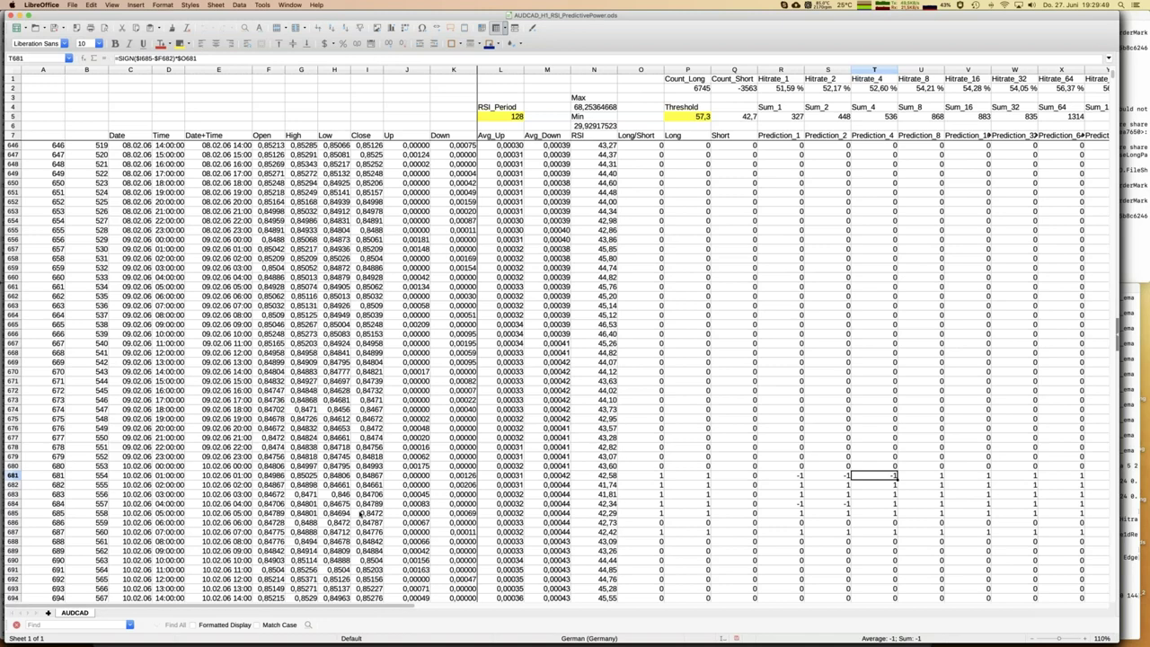
Return to the Avg_Down column header in row 7, where the hit-rate and equity charts are.
left_click(566, 492)
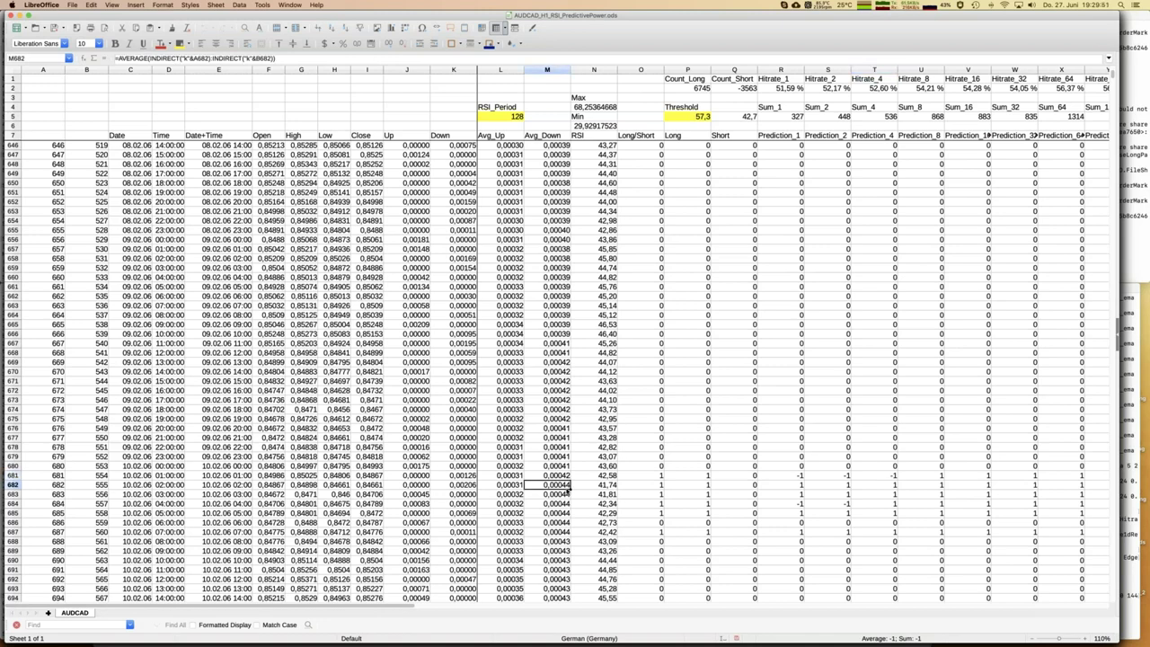
key("super+Up")
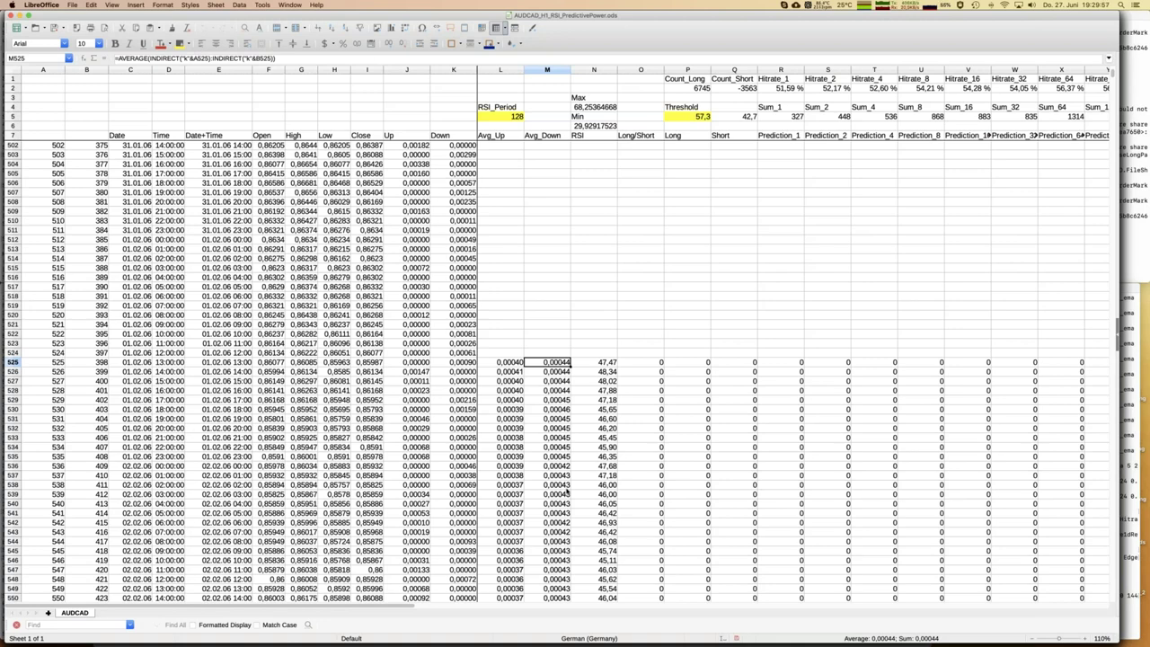
key("super+Up")
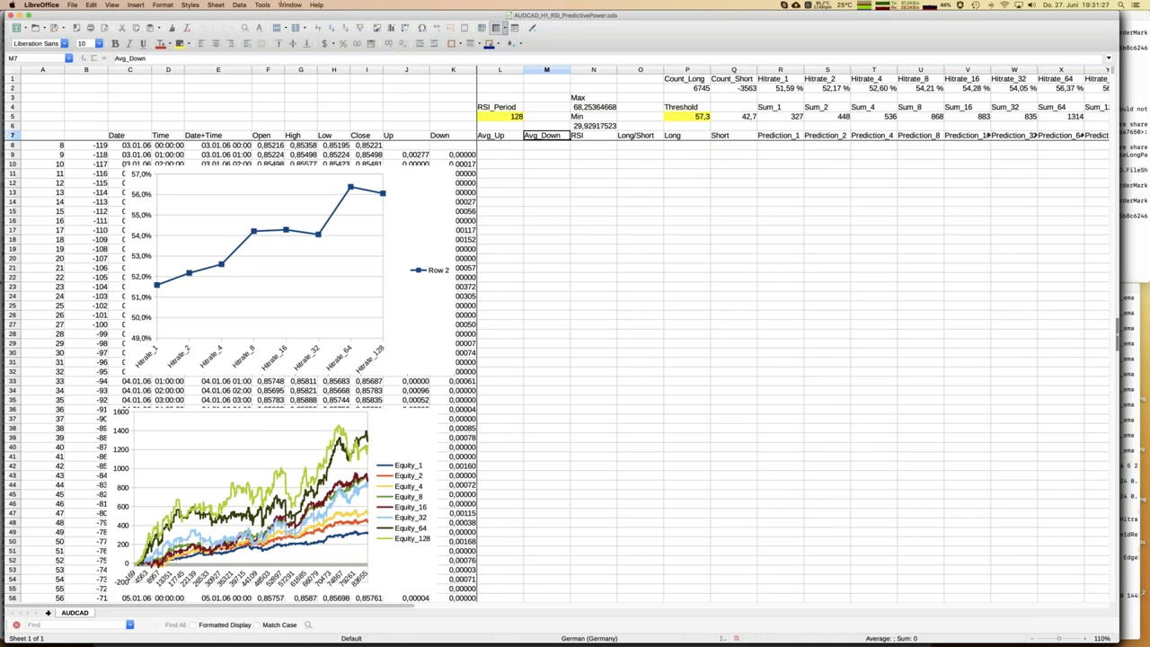
Switch to AUDCAD_H1_DistanceEMA_PredictivePower.ods and change the Long threshold formula in P5 to =N4/6.
left_click(295, 6)
left_click(352, 46)
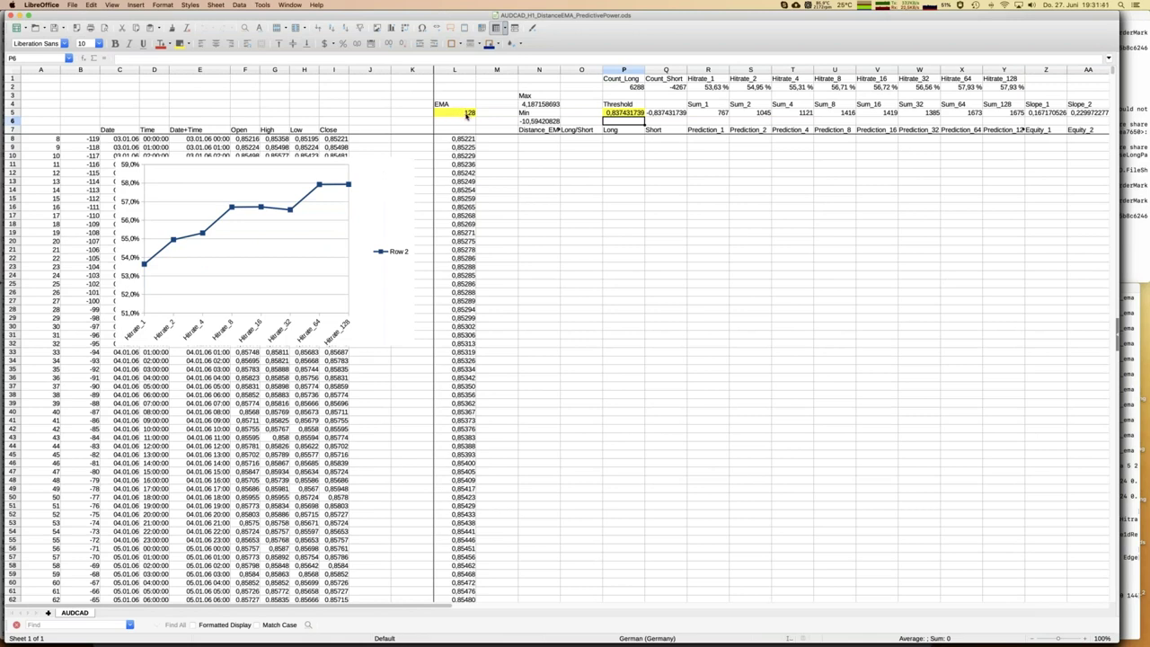
left_click(620, 113)
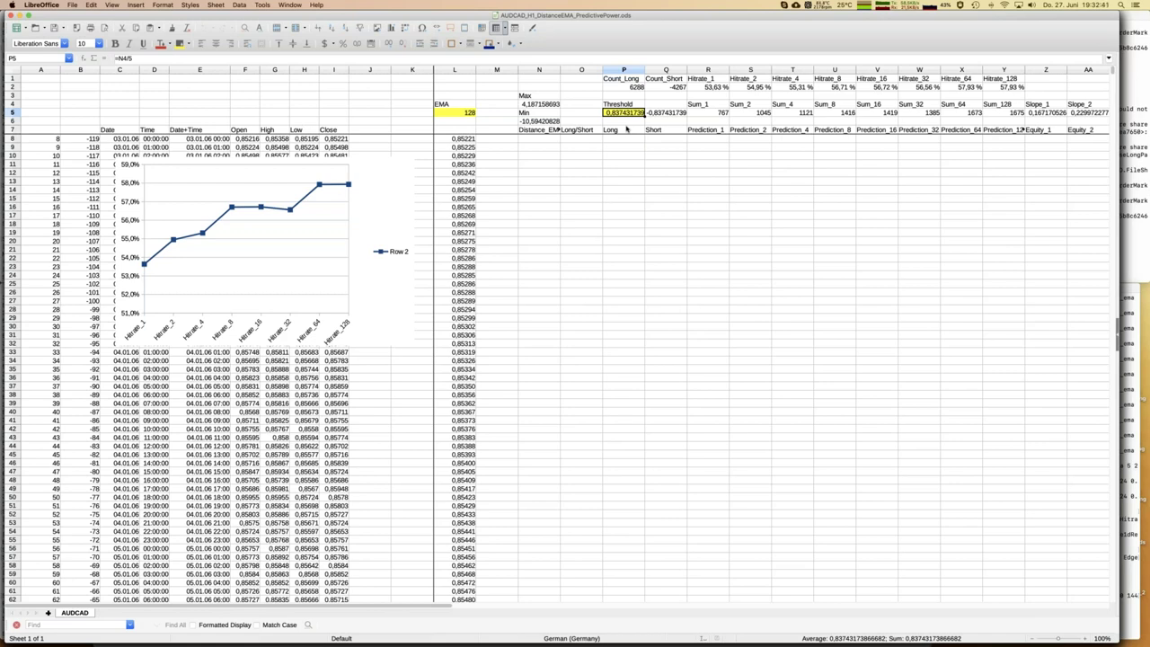
key("shift+Right")
key("shift+Left")
left_click(155, 59)
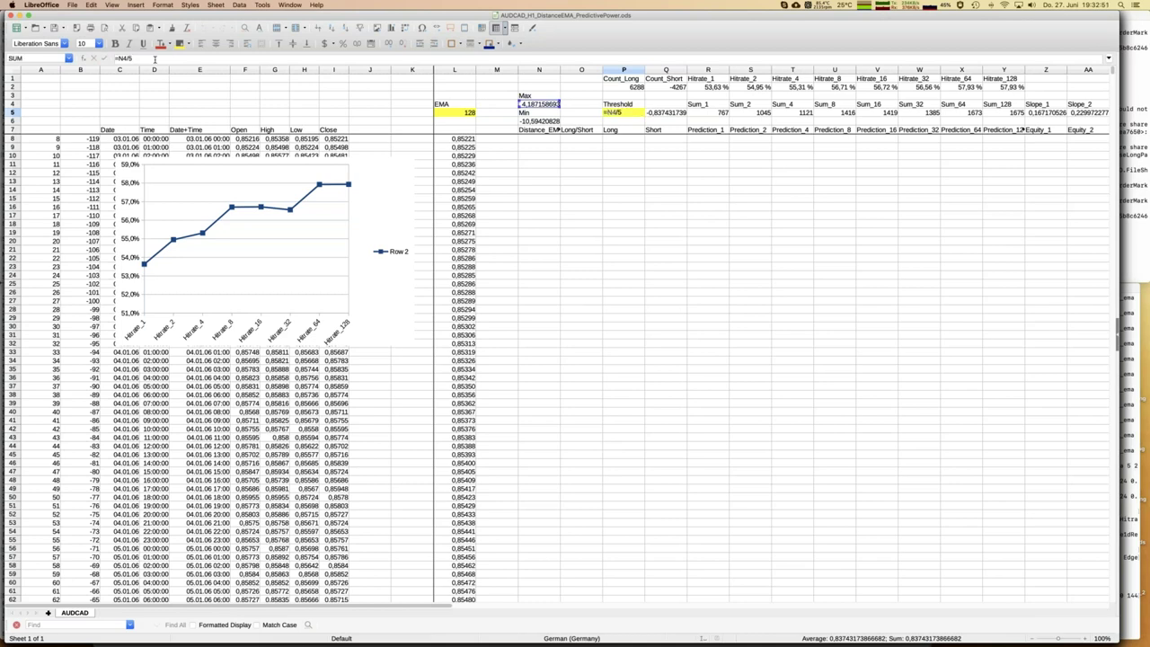
key("BackSpace")
type("6")
key("Return")
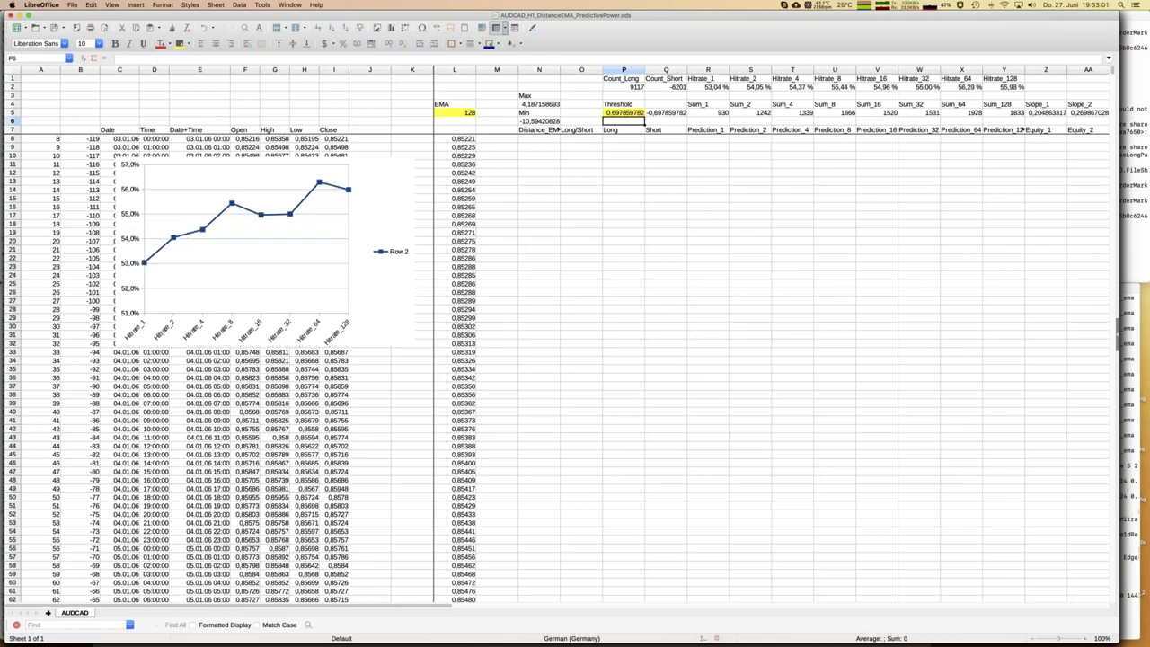
Select the Count_Long and Count_Short values in P2:Q2 to check the trade counts.
left_click(634, 87)
left_click(660, 88, "shift")
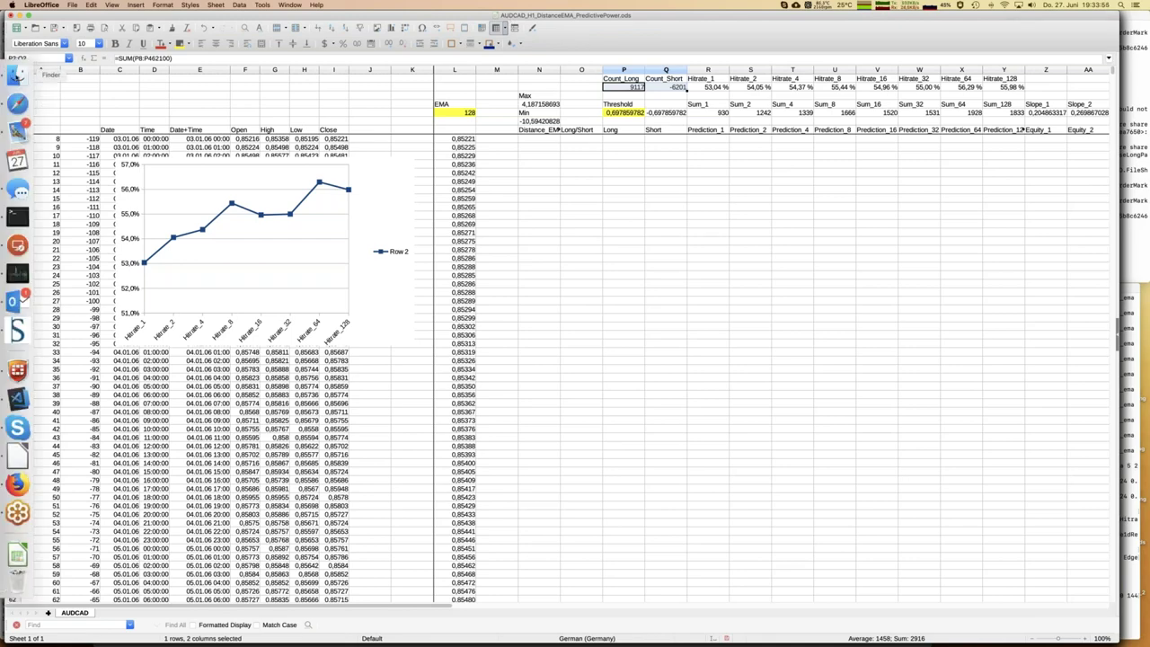
left_click(16, 75)
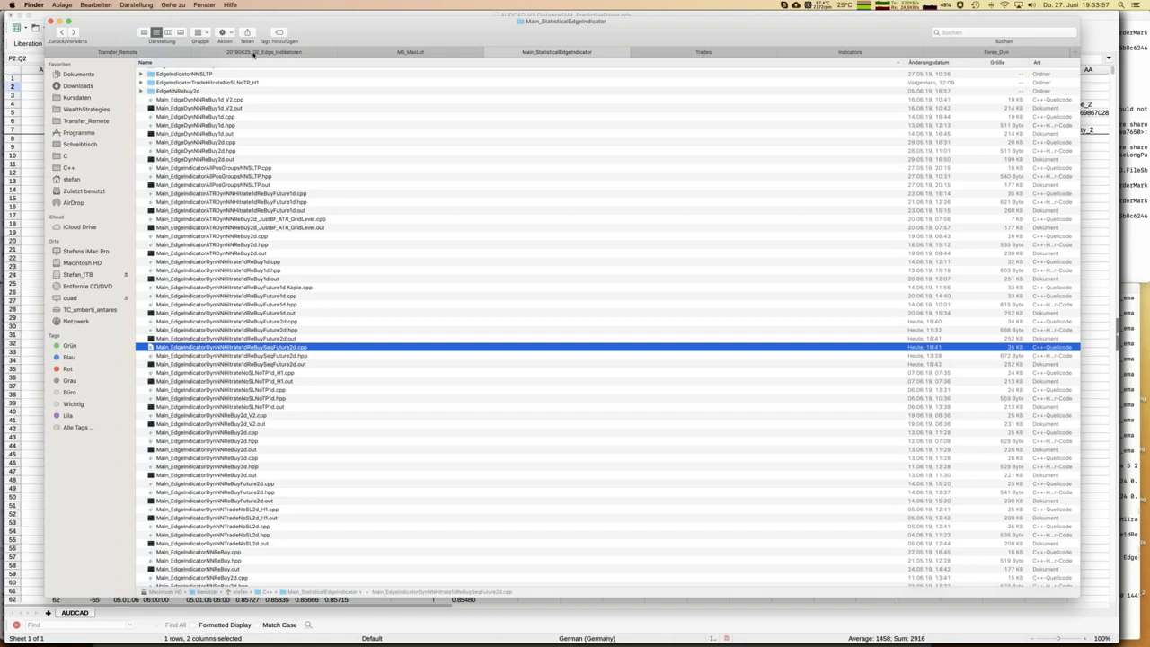
left_click(254, 52)
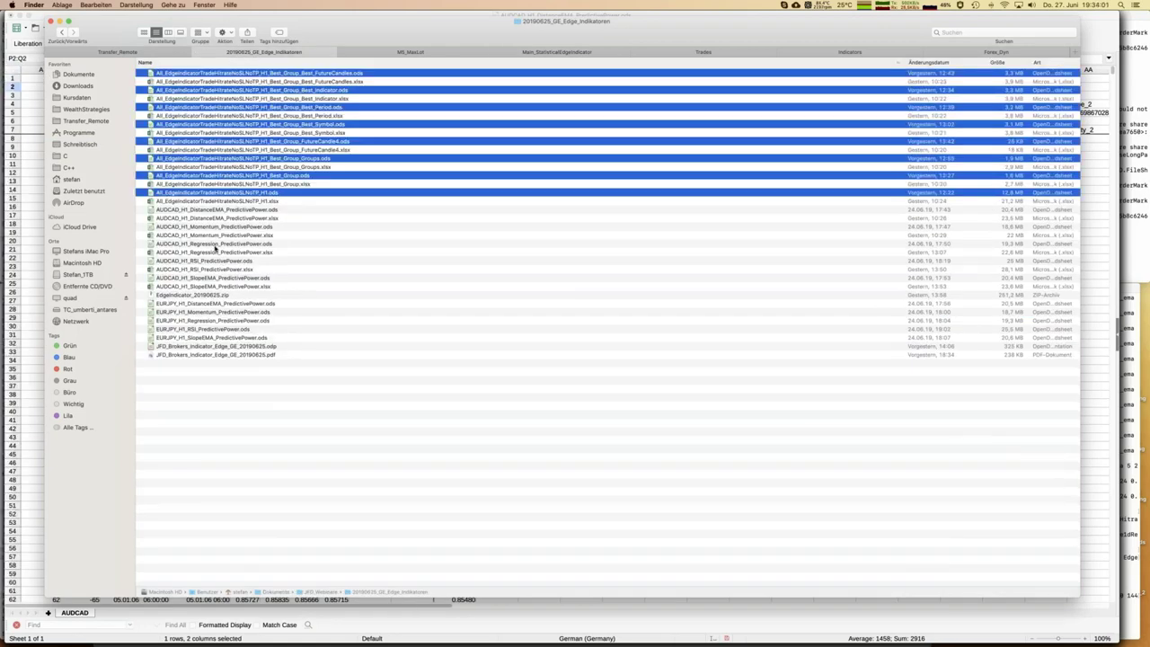
left_click(251, 201)
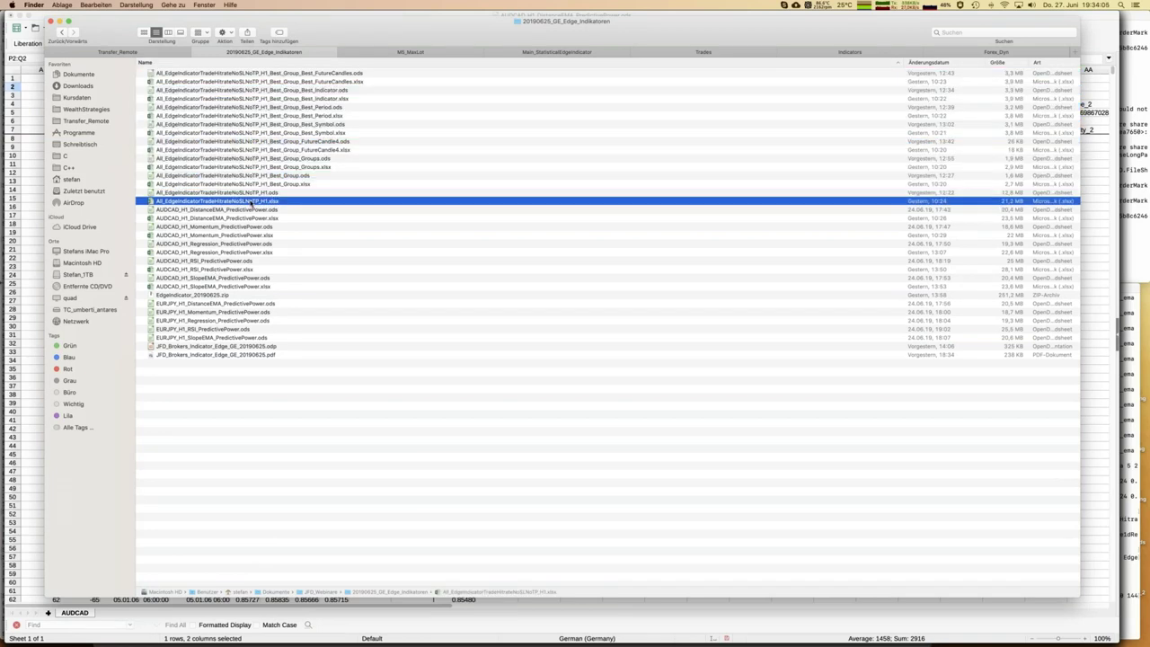
key("super+Tab")
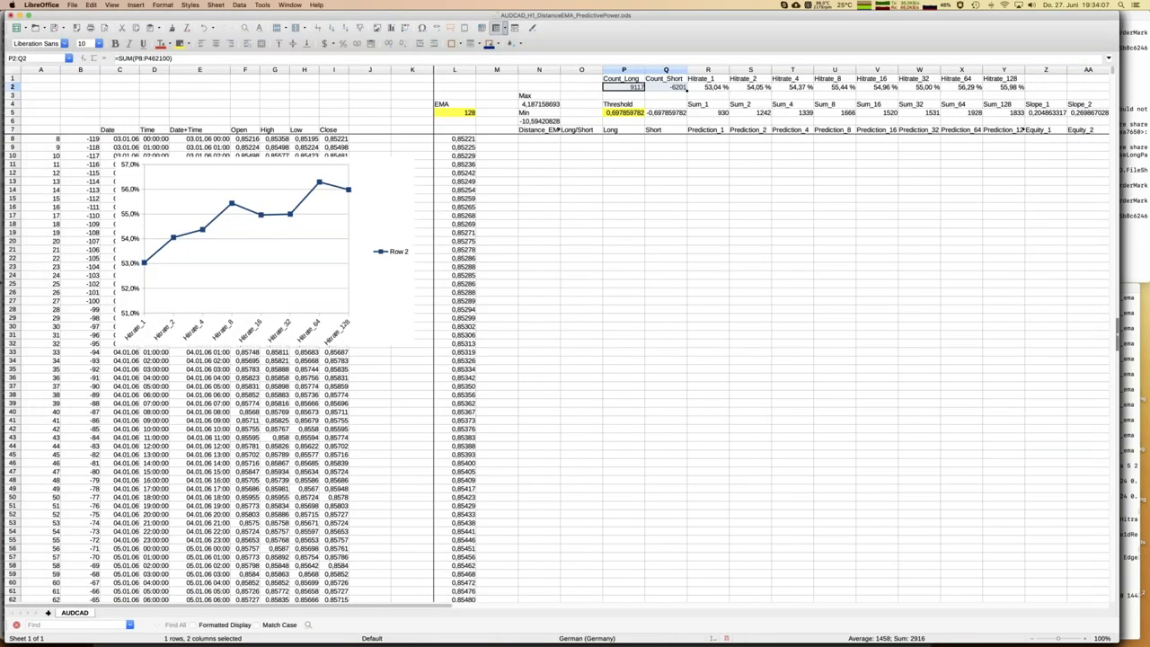
Switch to the JFD_Brokers_Indicator_Edge_EN_20190627.odp presentation and show slide 7, "Complete Analysis with C++ Programs".
mouse_move(7, 220)
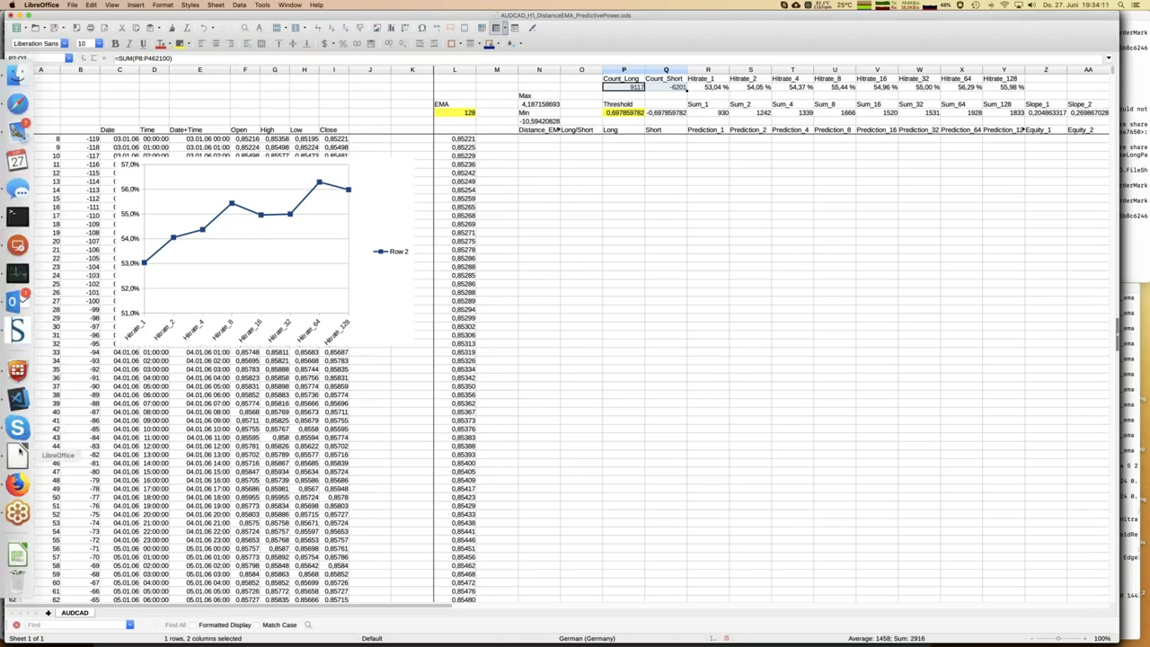
left_click(291, 5)
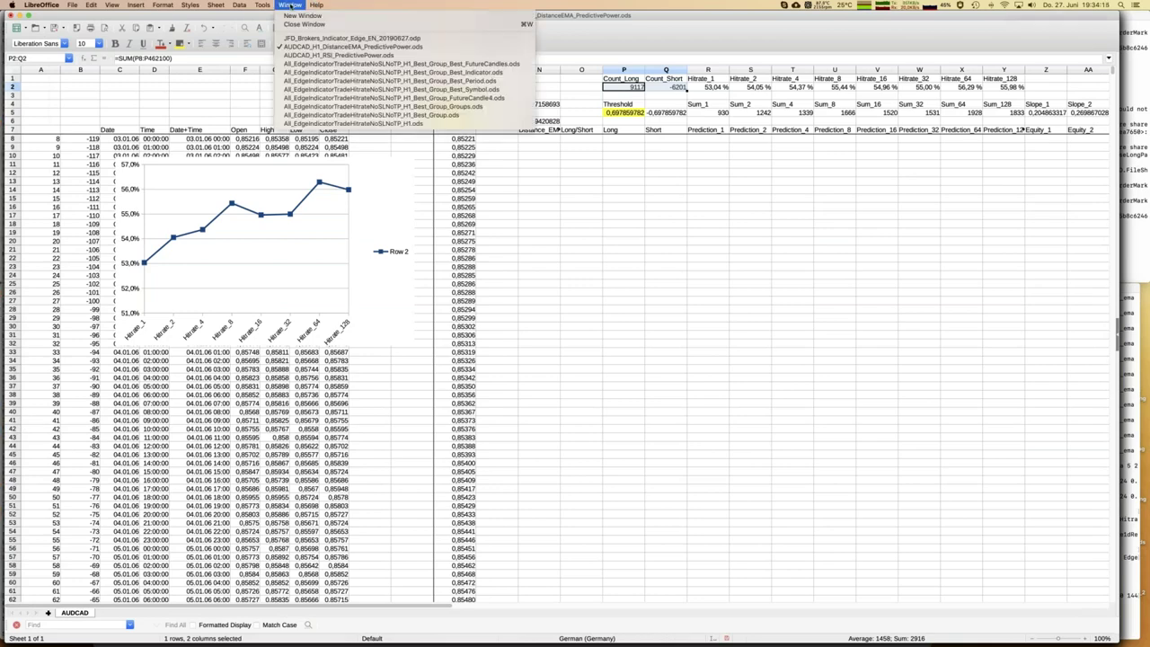
left_click(304, 39)
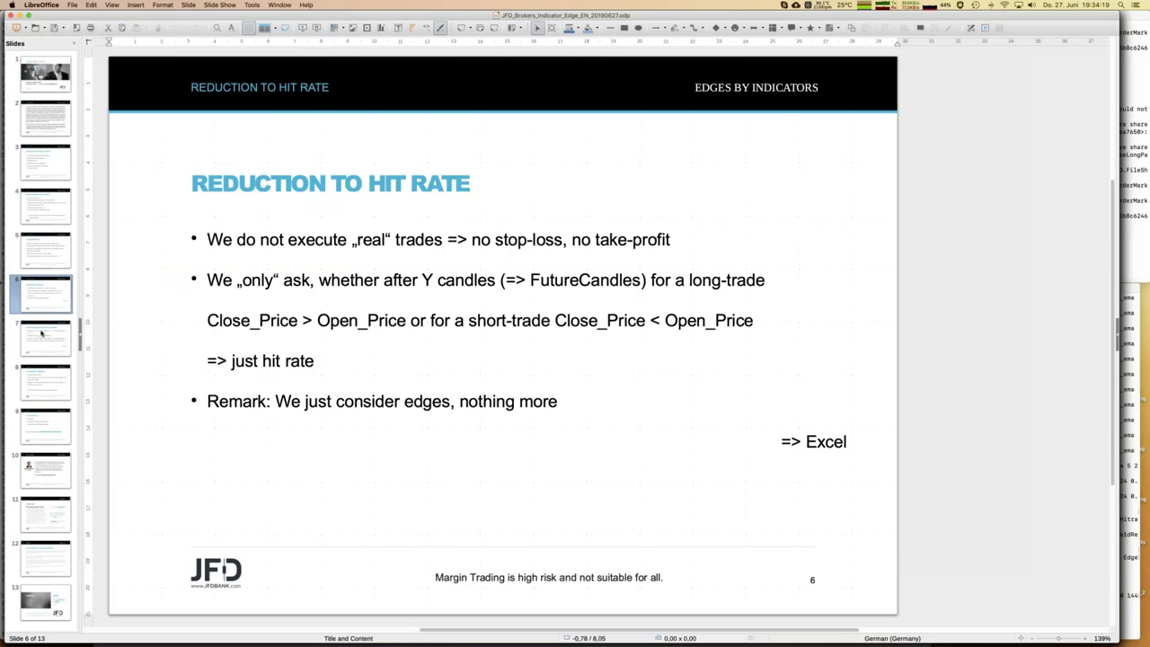
left_click(41, 334)
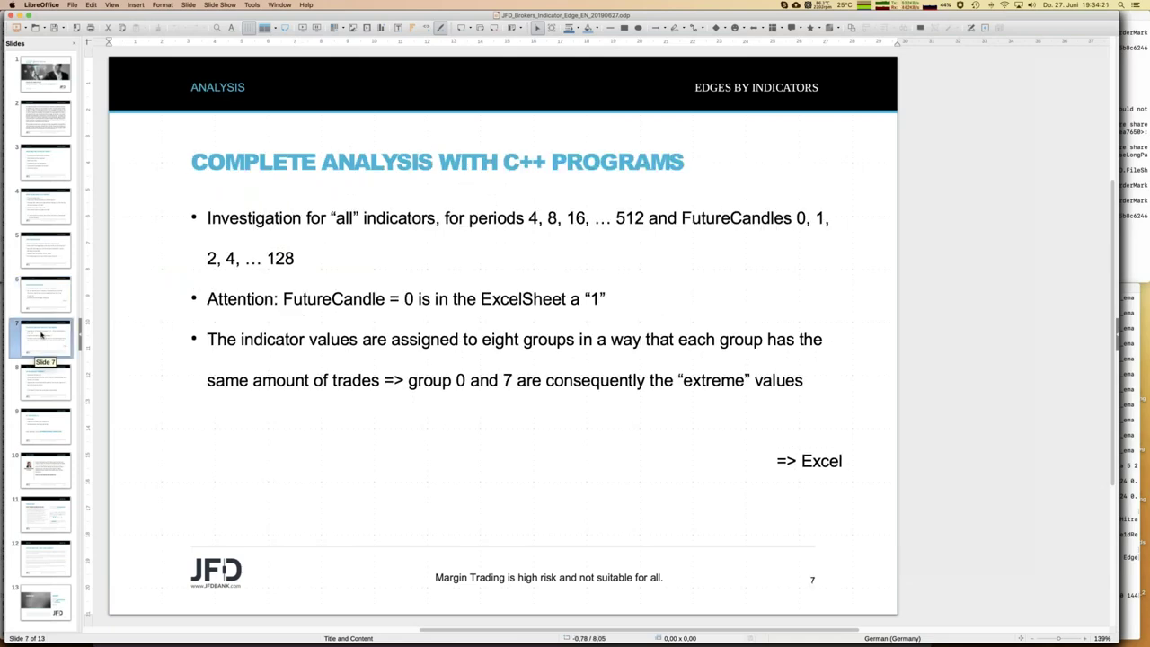